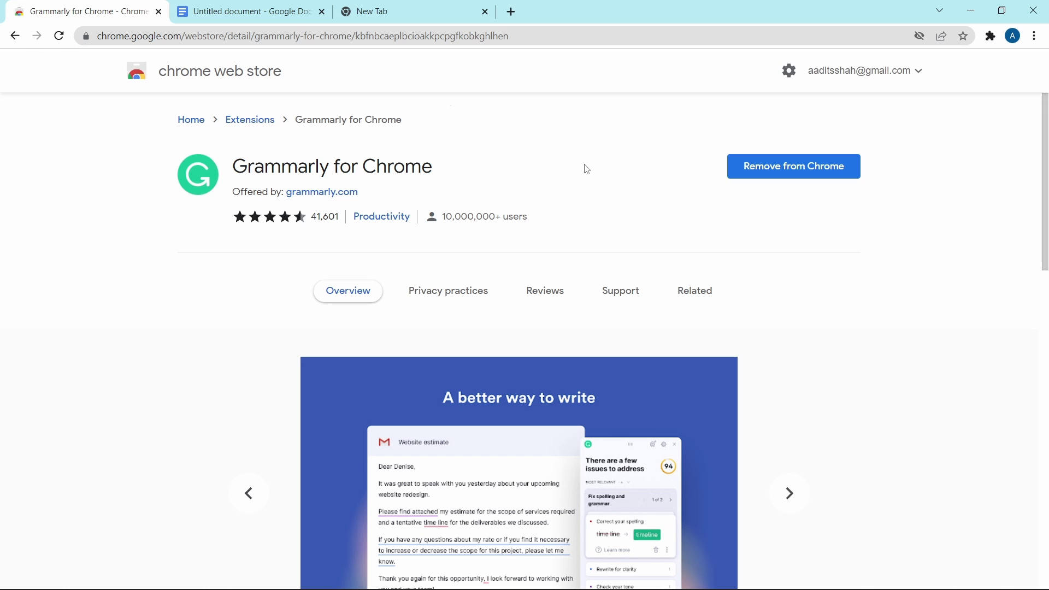
In the Untitled document, type 'Hello how are yu.' and 'Hop you are well' on two lines
key("ctrl+Tab")
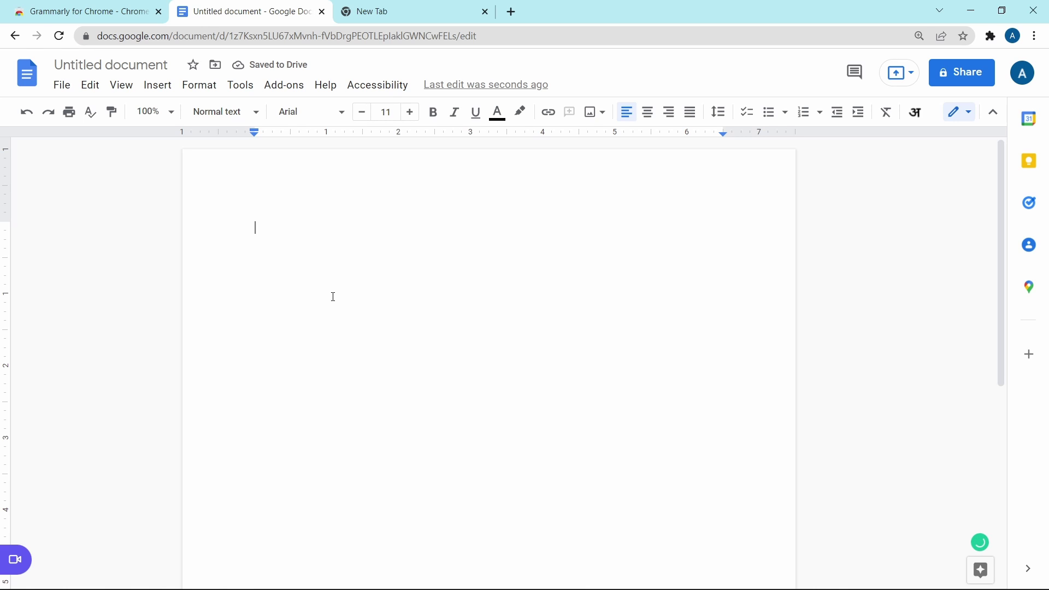
type("Hello how")
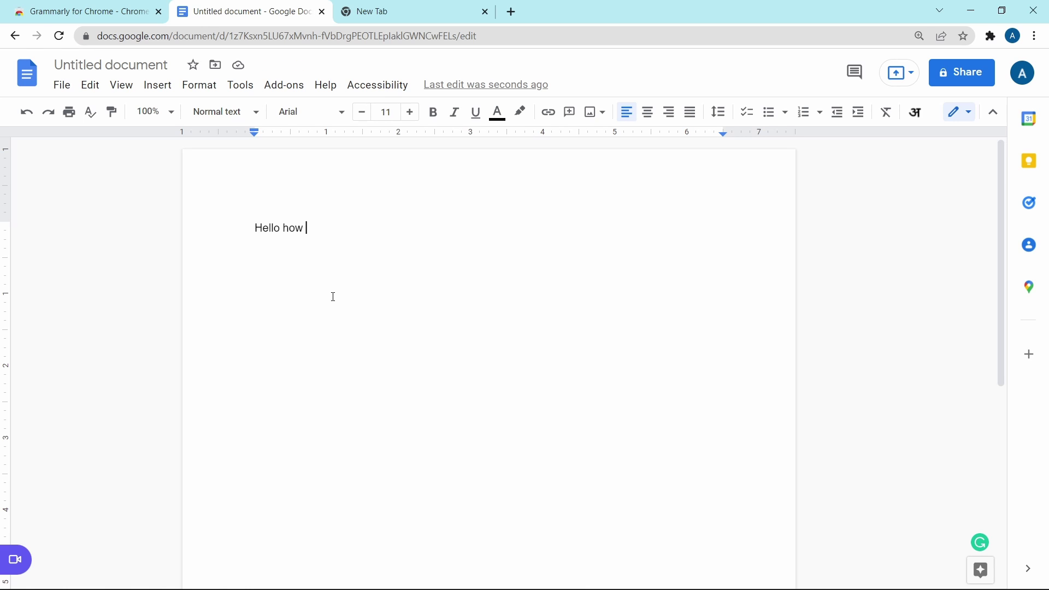
type(" are yu.")
key("Return")
type("Hop you are well")
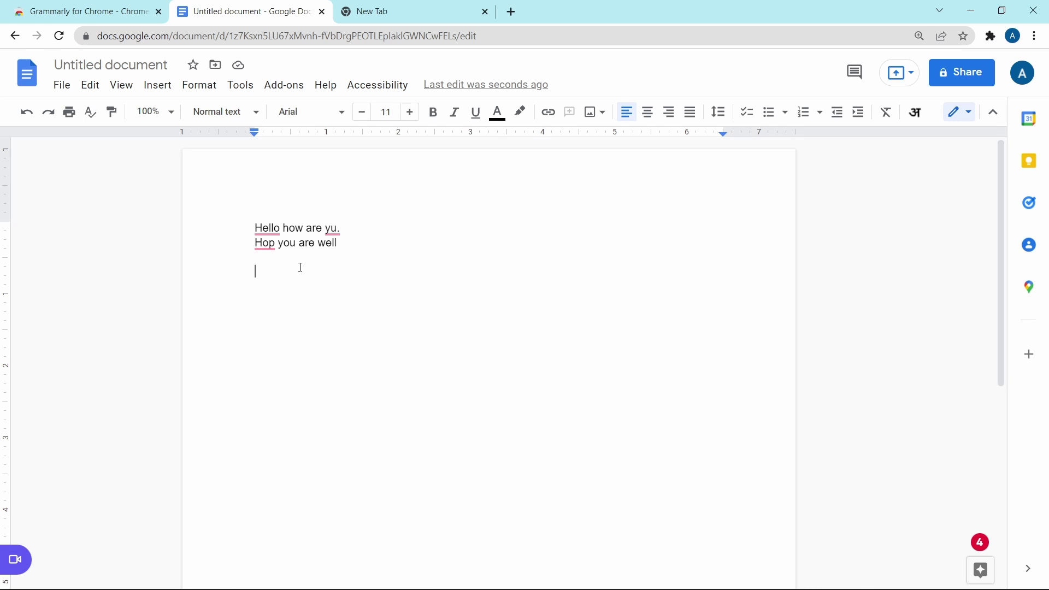
Accept Grammarly's fixes: a comma after Hello, yu to you, and Hop to Hope
mouse_move(267, 225)
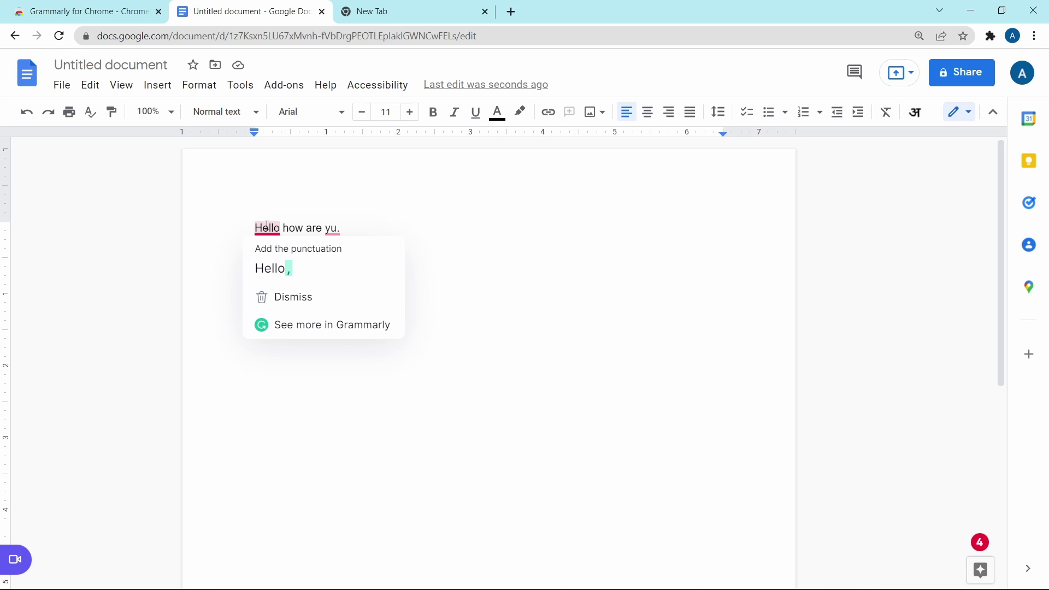
left_click(268, 253)
mouse_move(335, 231)
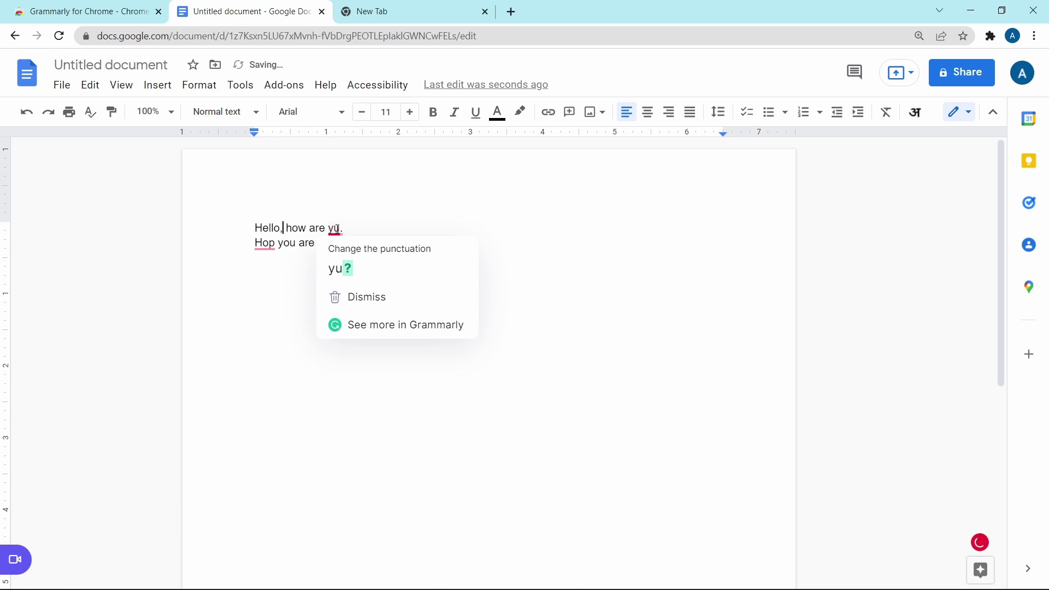
left_click(340, 267)
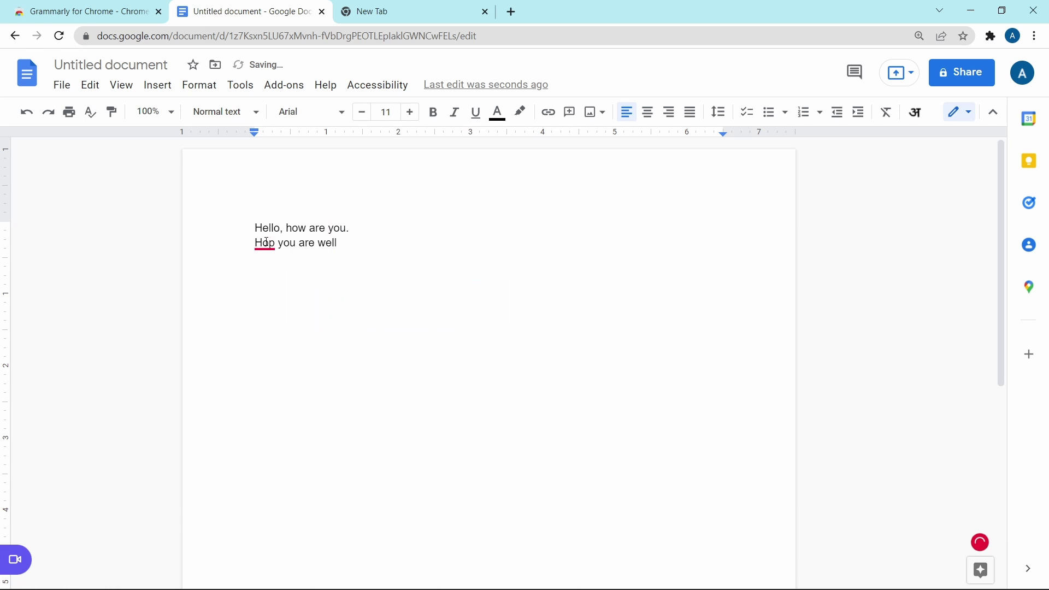
left_click(324, 276)
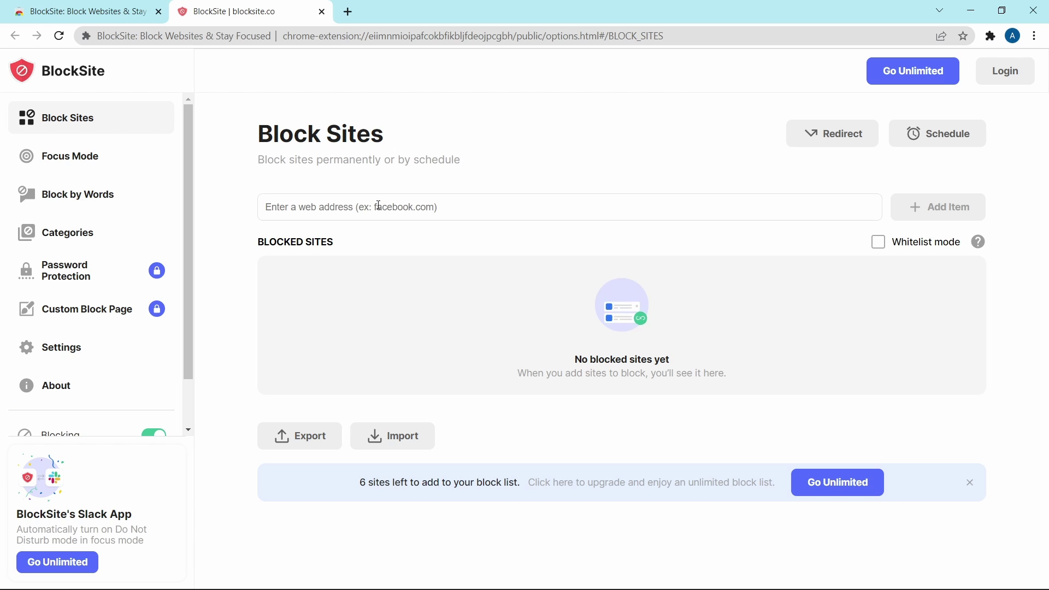
Add youtube.com to BlockSite's blocked sites list, then open a new Chrome tab
left_click(379, 205)
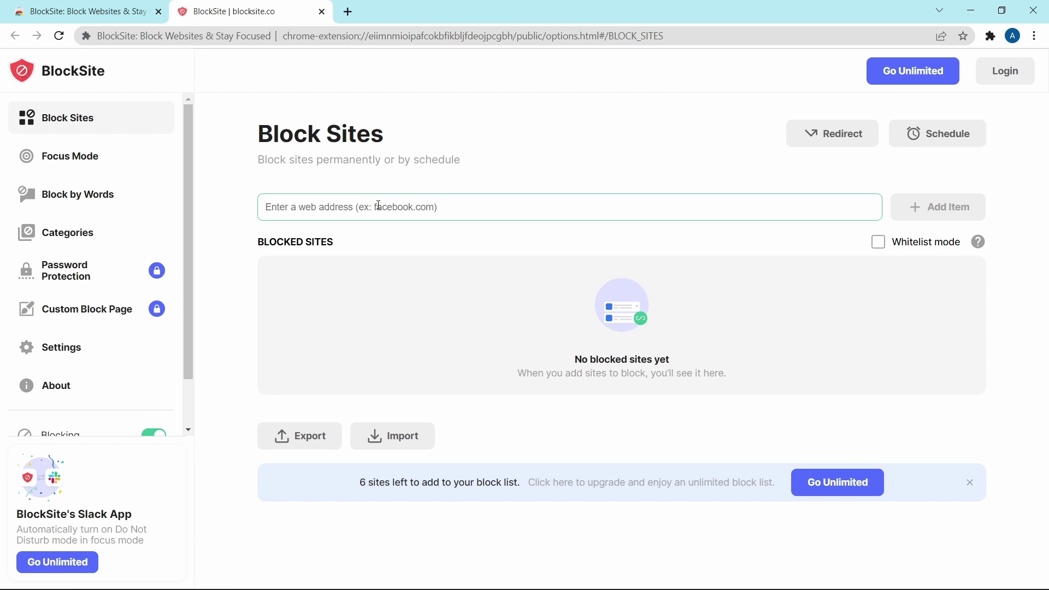
type("youtube.com")
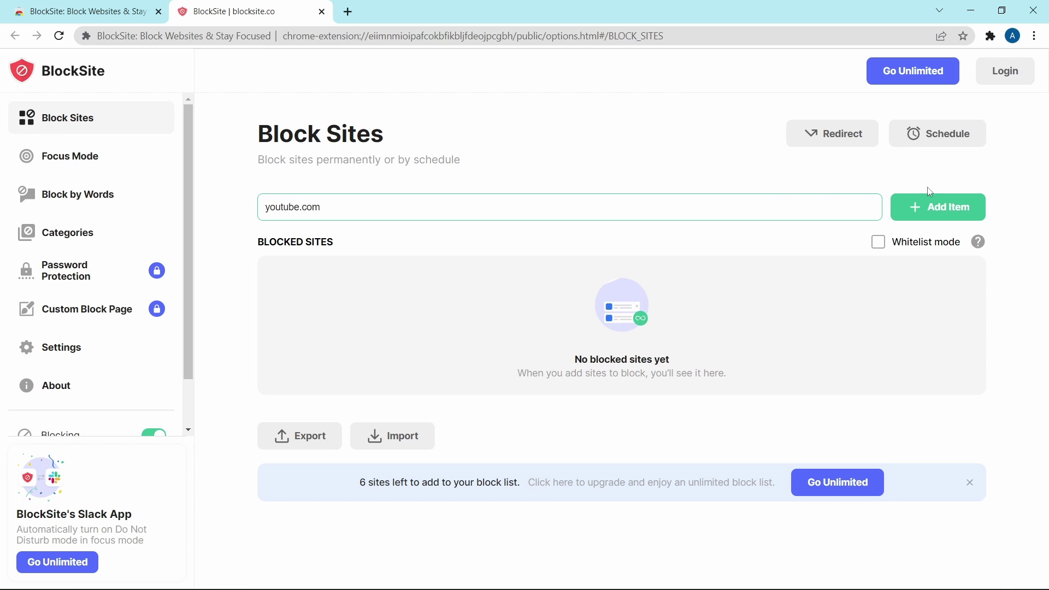
left_click(923, 207)
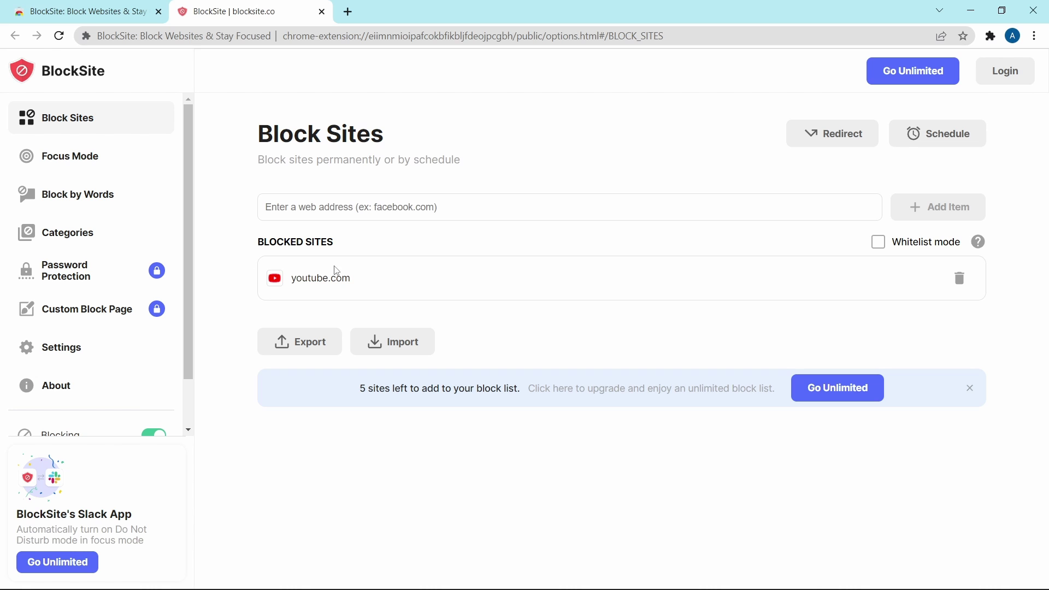
left_click(348, 12)
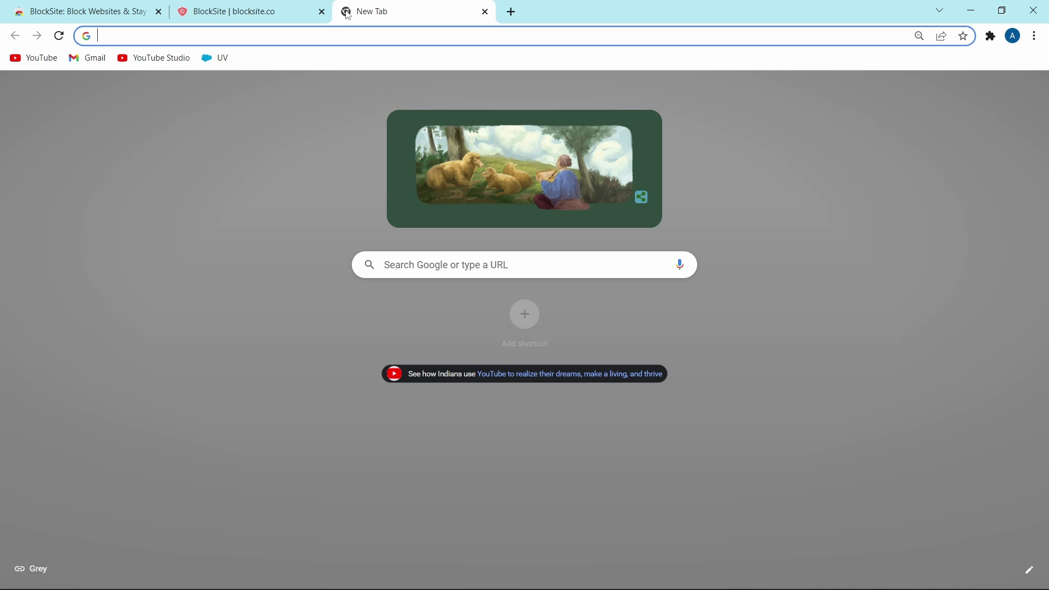
Visit youtube.com to see the block page, then open BlockSite's Focus Mode settings
type("youtube.com")
key("Return")
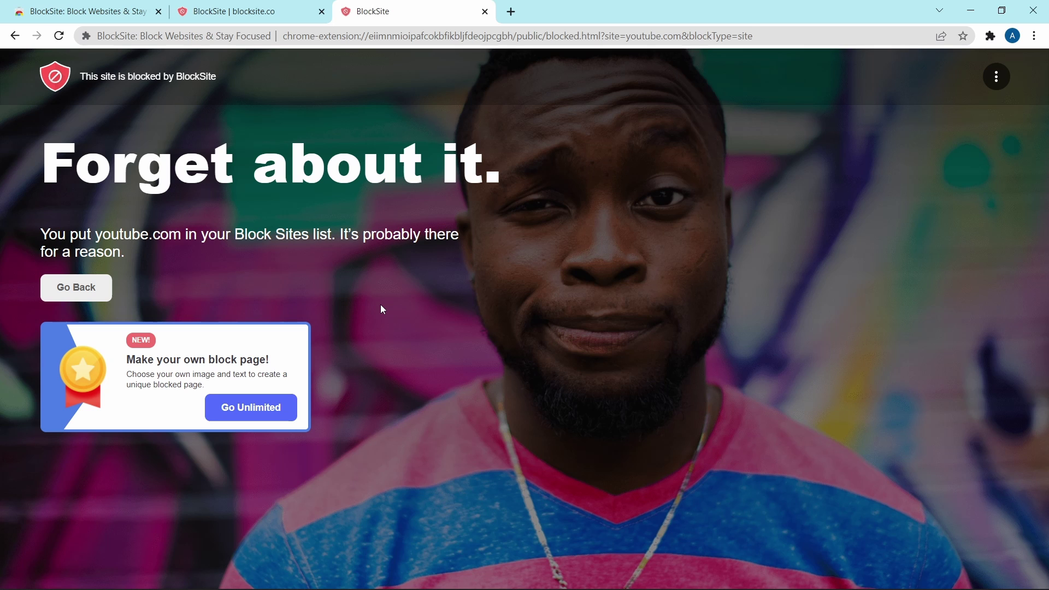
left_click(241, 9)
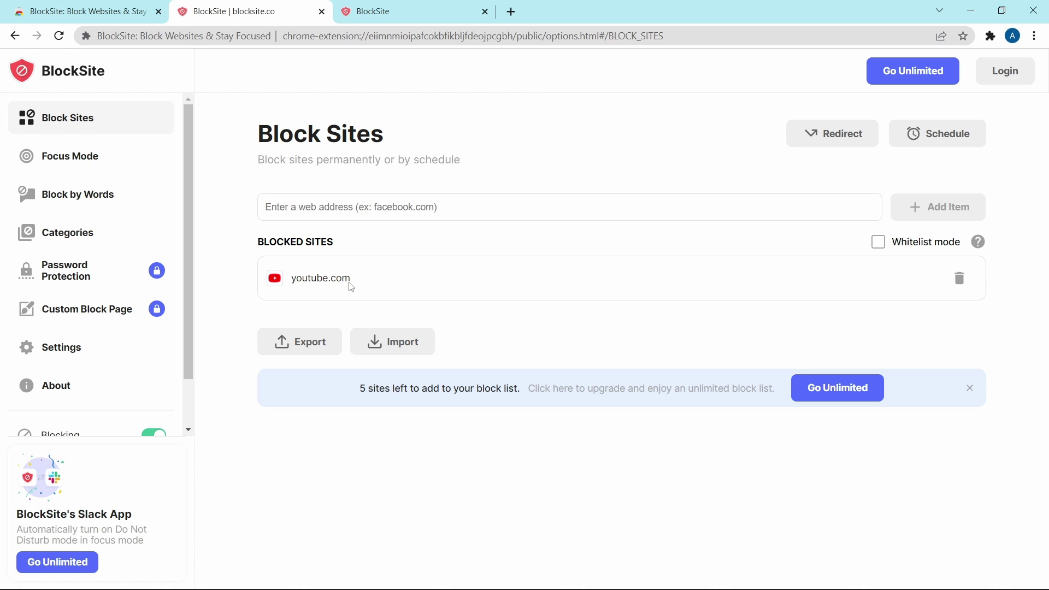
left_click(126, 167)
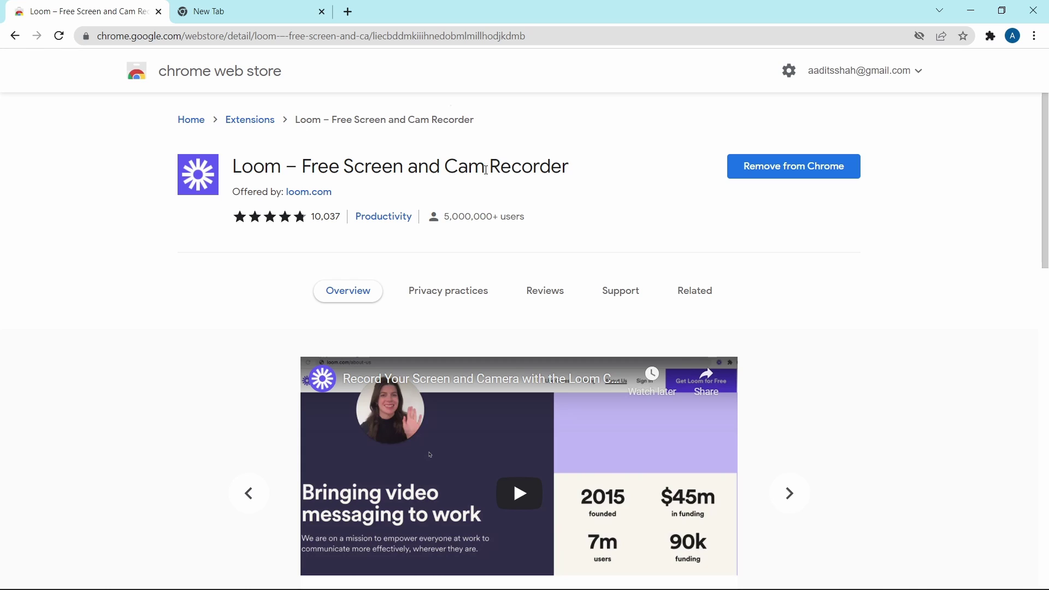
Launch Loom from the Extensions menu and start a Full Desktop screen-and-camera recording
left_click(990, 36)
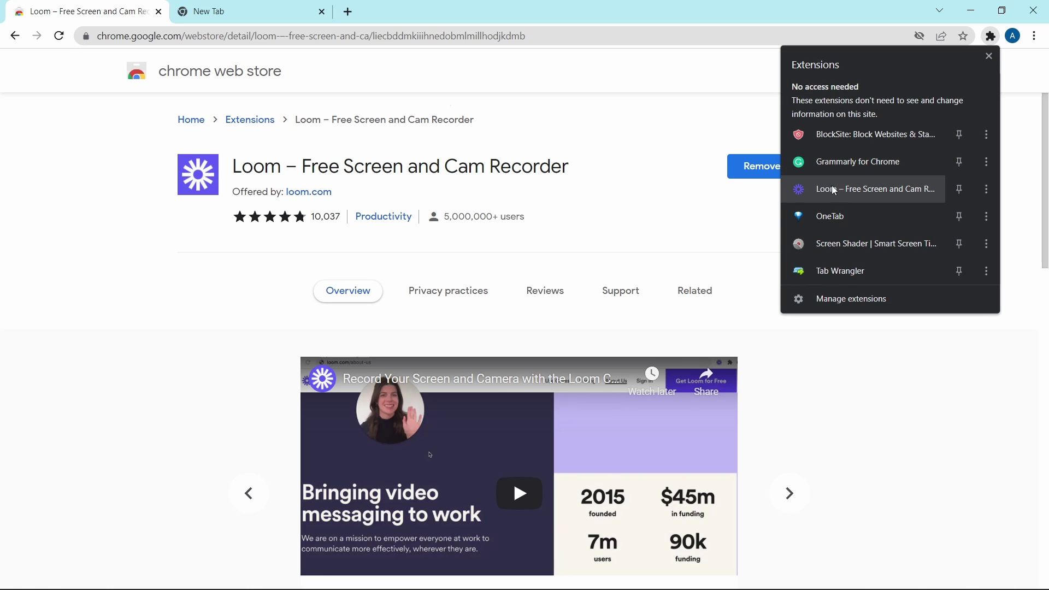
left_click(825, 189)
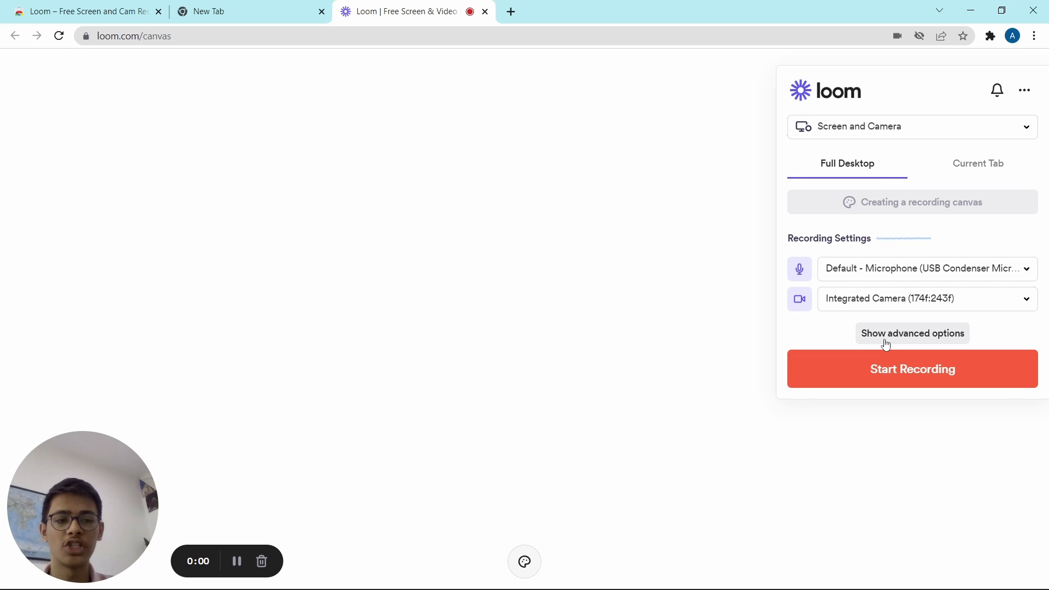
left_click(852, 378)
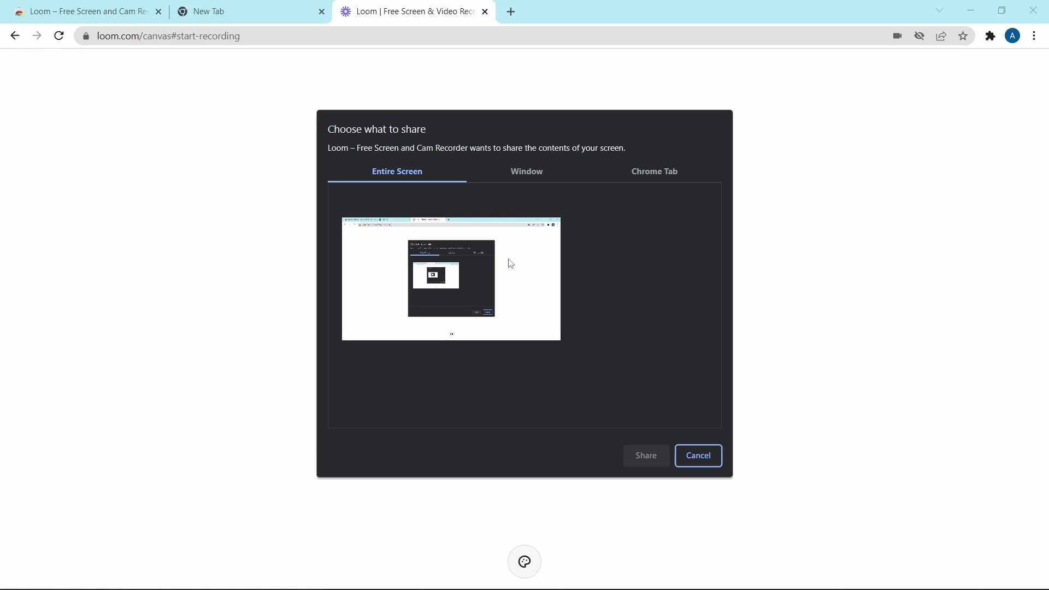
Share the entire screen, record for about 17 seconds, then stop sharing
left_click(399, 225)
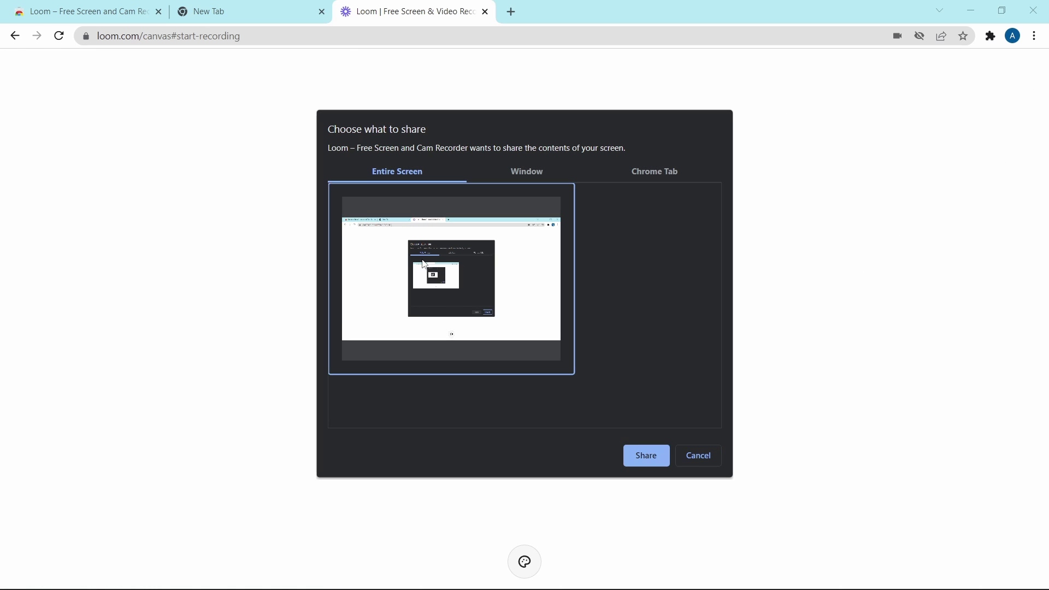
left_click(533, 167)
left_click(418, 171)
left_click(639, 456)
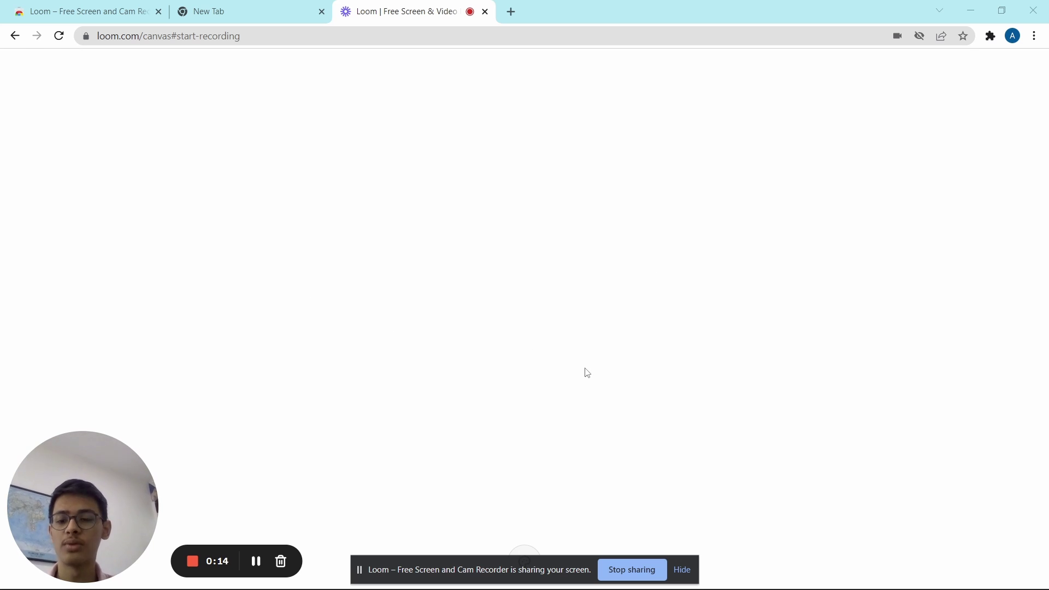
left_click(627, 568)
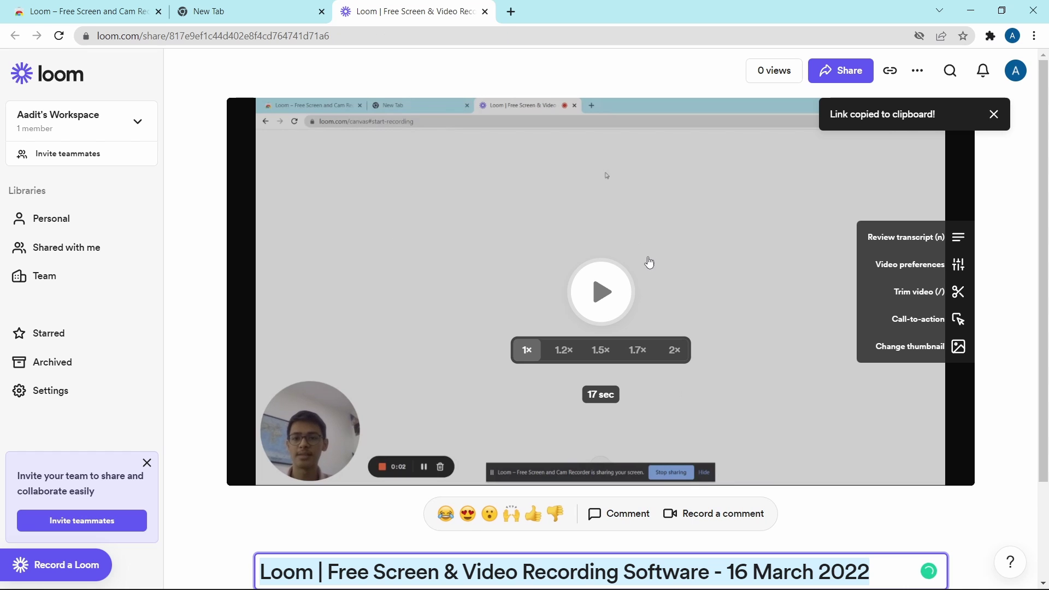
Confirm the video title and copy the Loom recording's share link
left_click(686, 89)
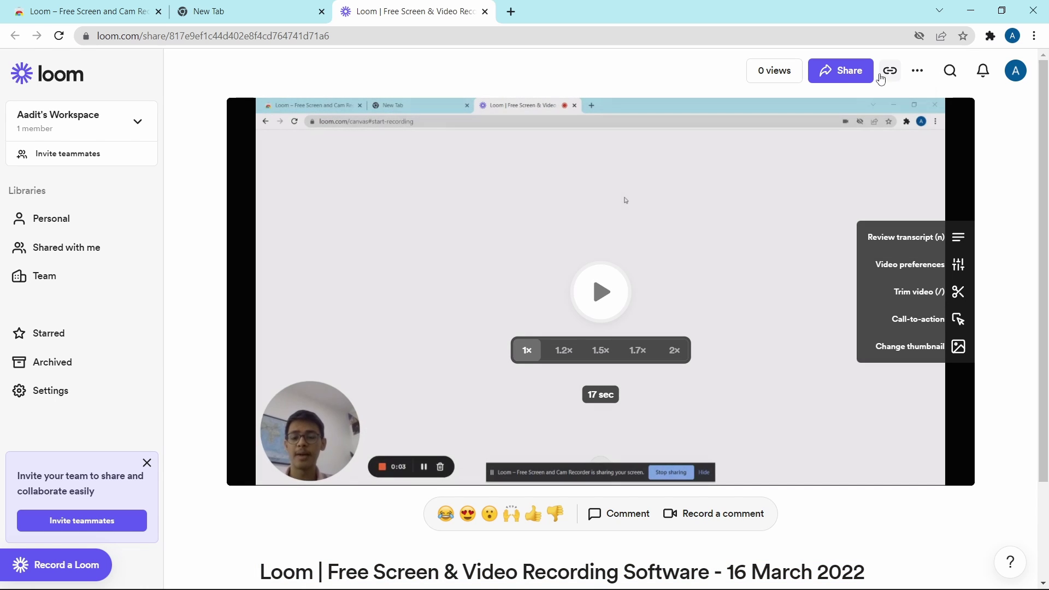
left_click(901, 77)
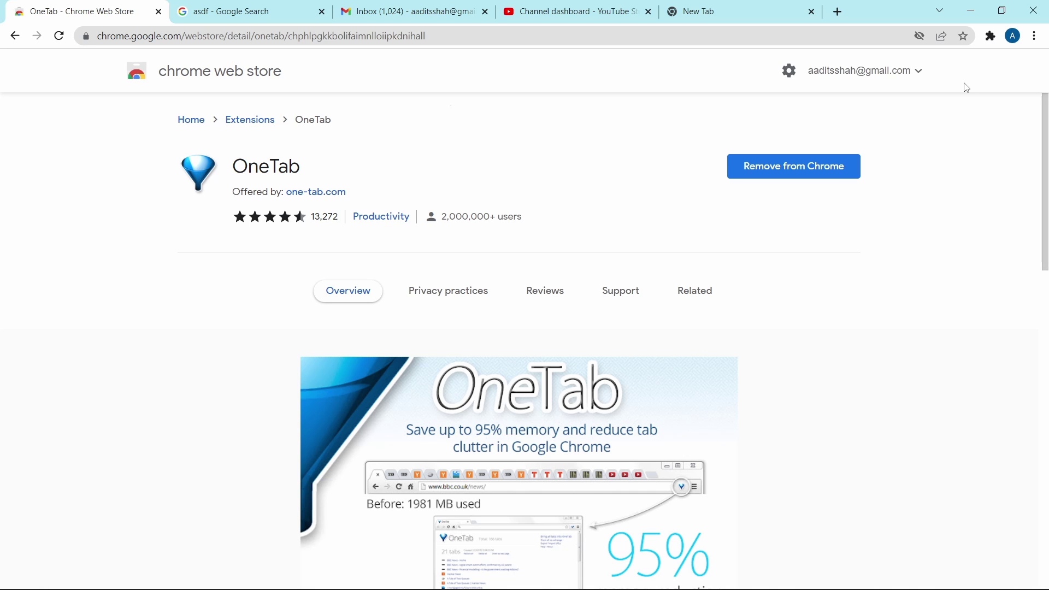
Collapse all four open tabs into OneTab, then restore them all
left_click(991, 38)
left_click(835, 219)
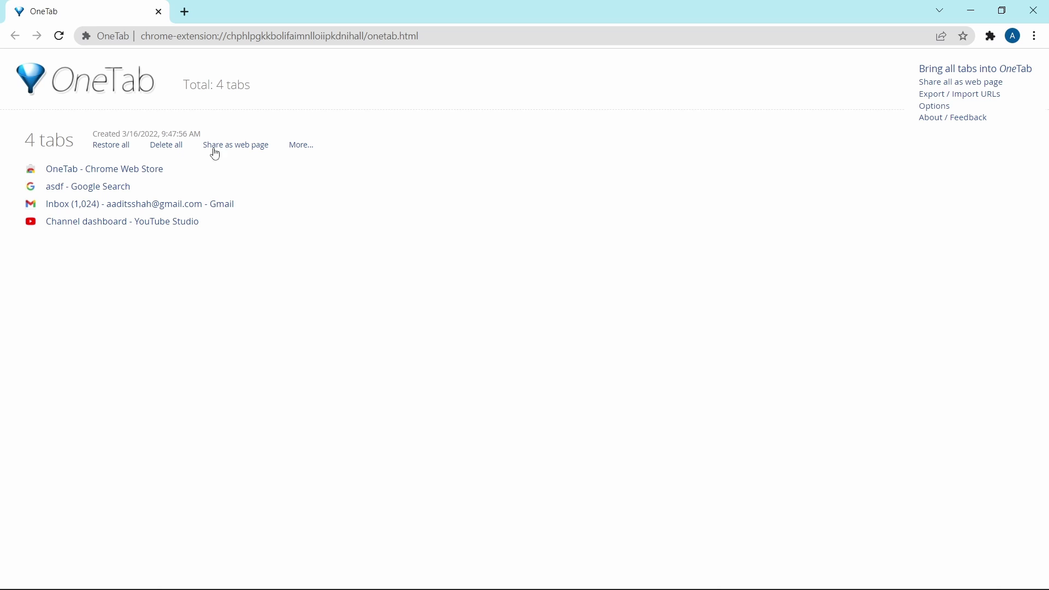
left_click(112, 145)
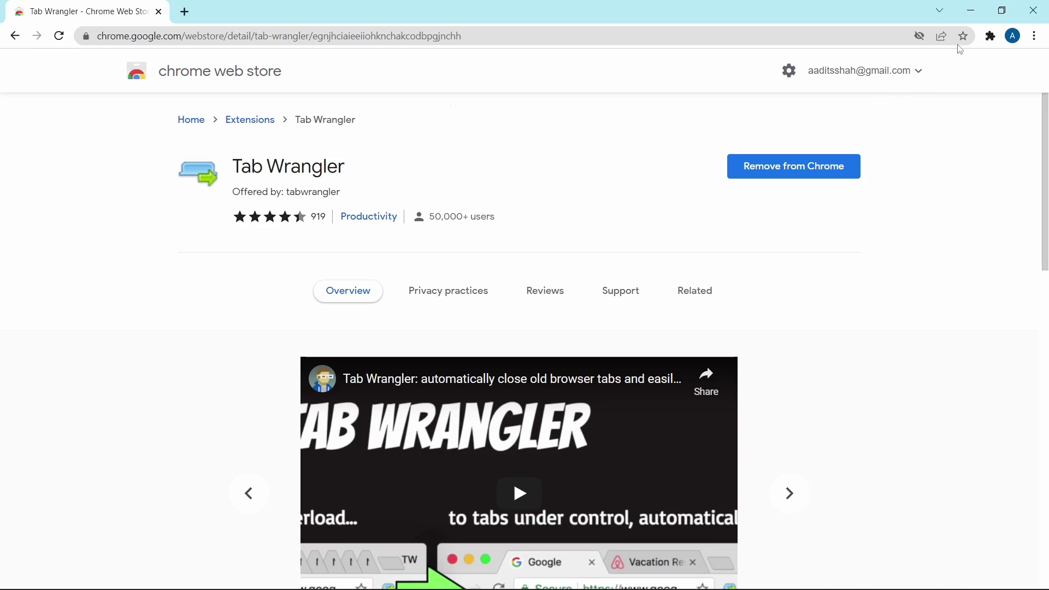
Open Tab Wrangler's Options from its menu in the Extensions list
left_click(992, 40)
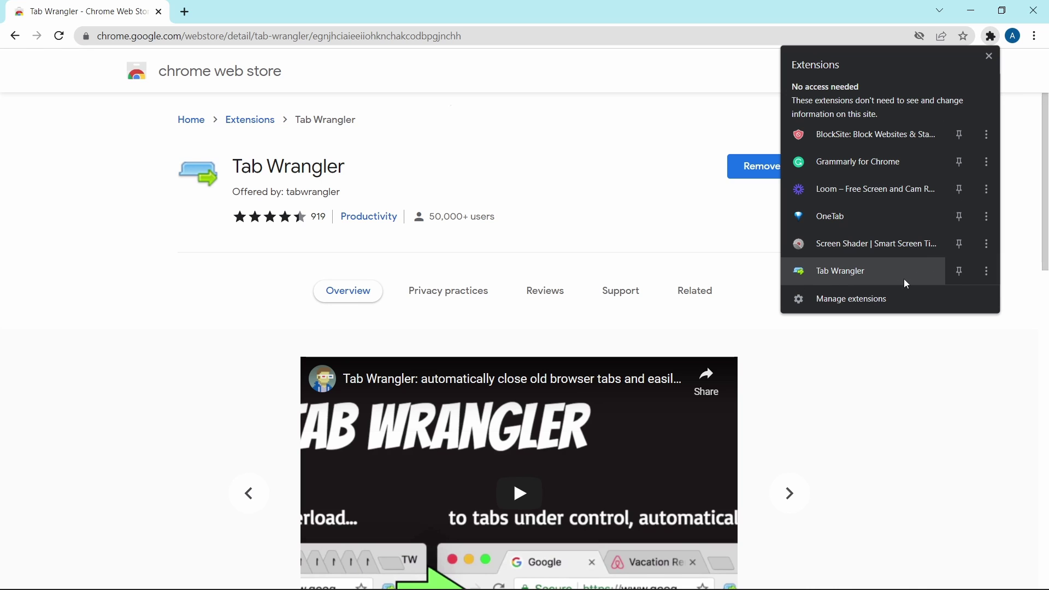
left_click(986, 272)
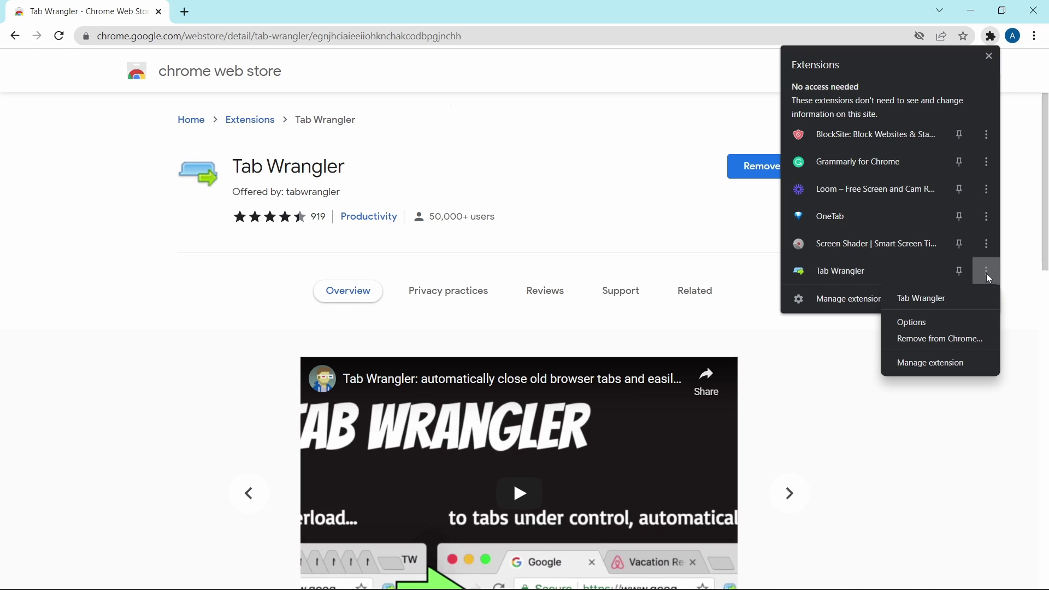
left_click(922, 322)
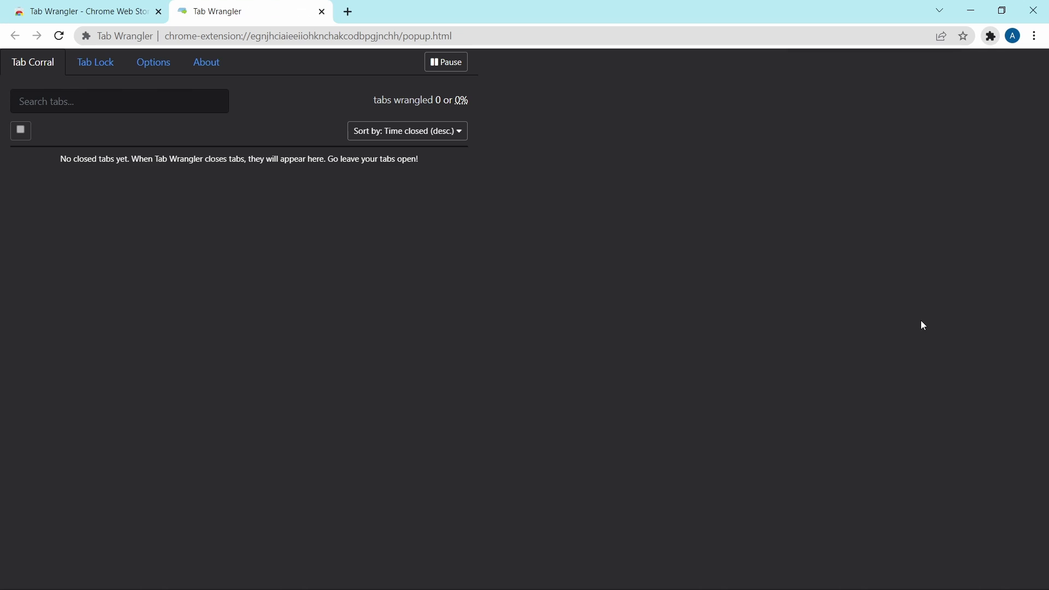
Change Tab Wrangler's inactive-tab close time from 20 to 120 minutes
left_click(160, 68)
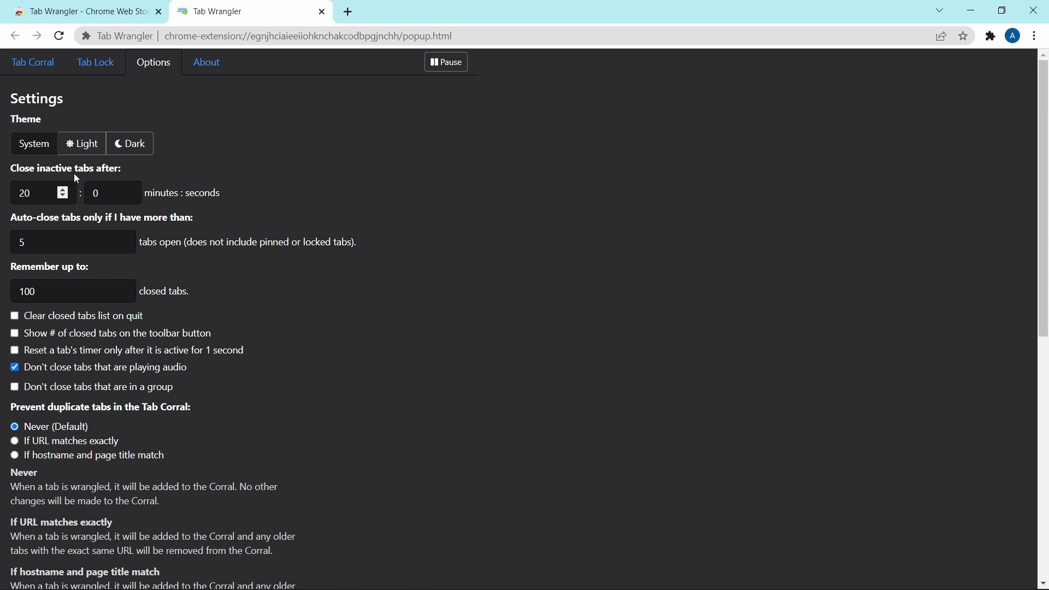
left_click_drag(36, 195, 4, 194)
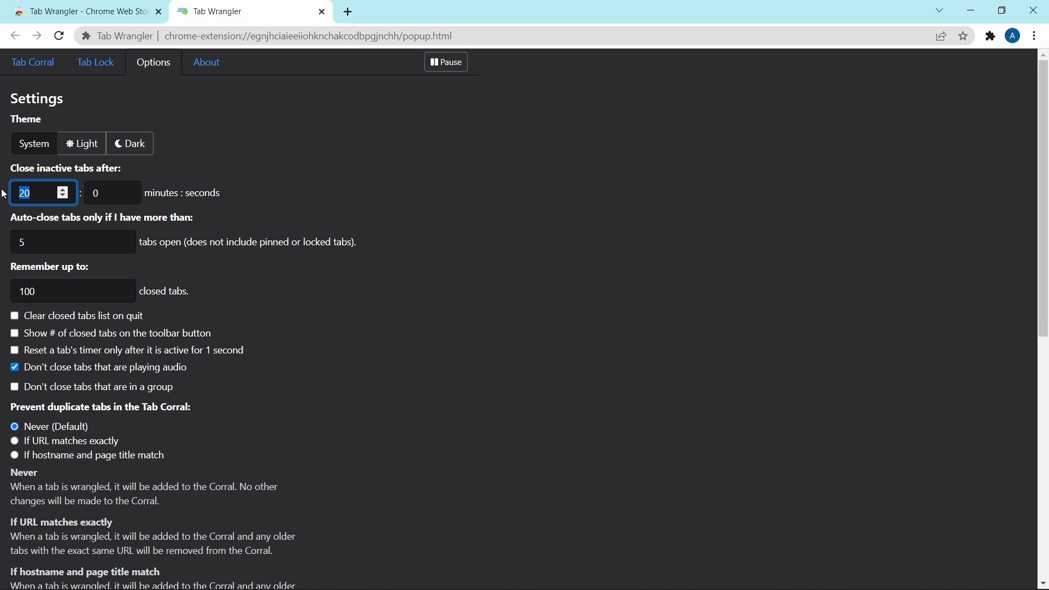
type("120")
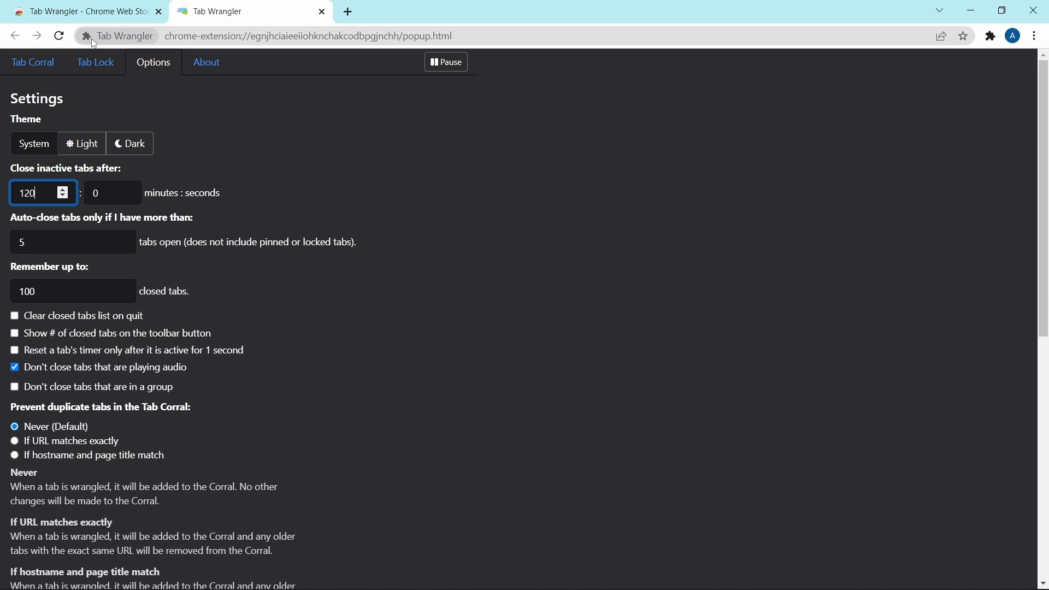
left_click(36, 64)
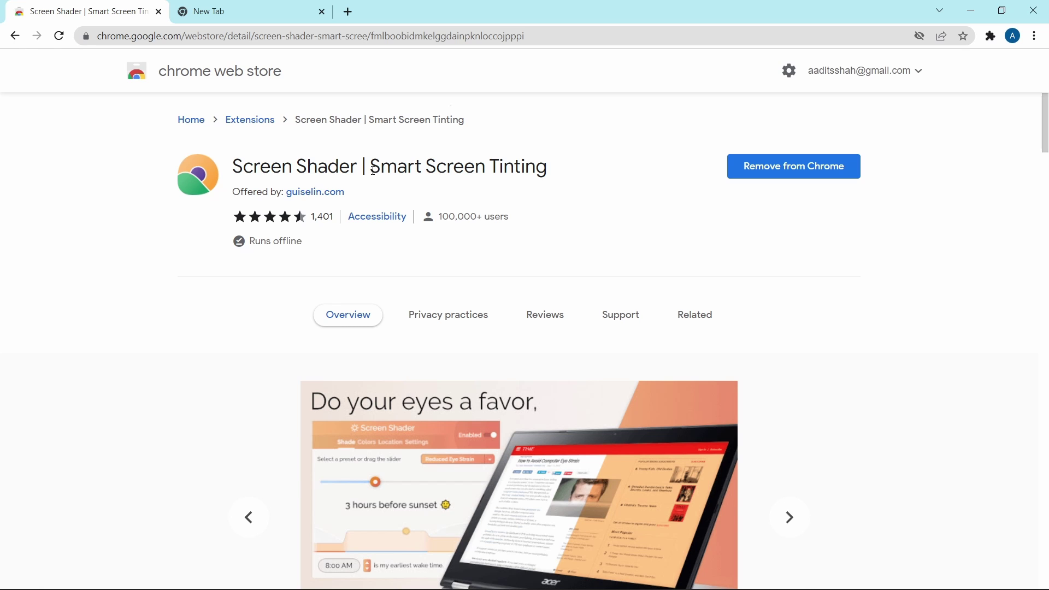
Bring up Screen Shader from the extensions list and reduce its Bedtime shade slider to 78%
left_click(990, 35)
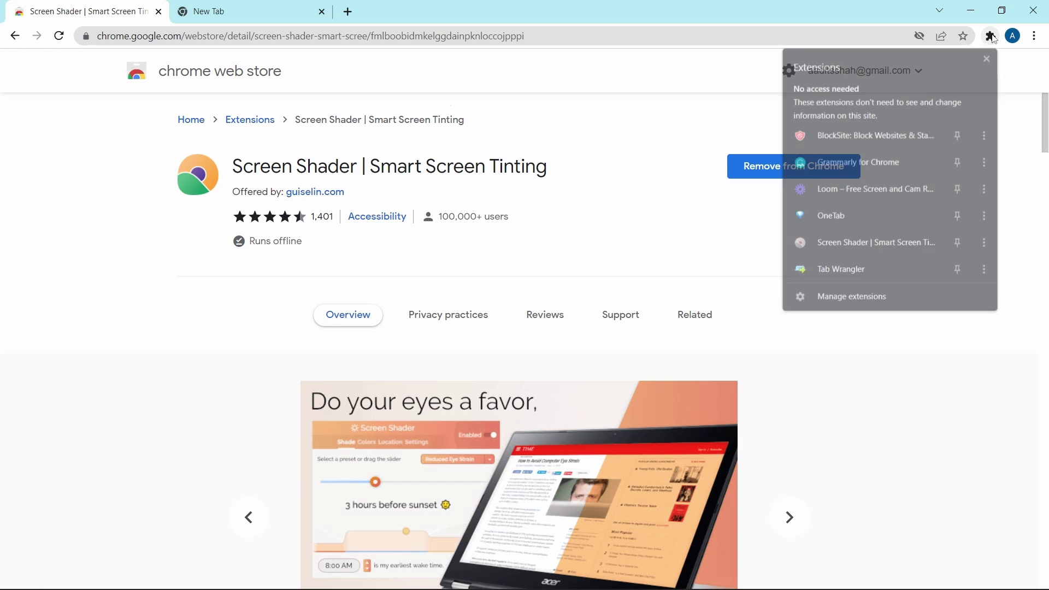
left_click(822, 245)
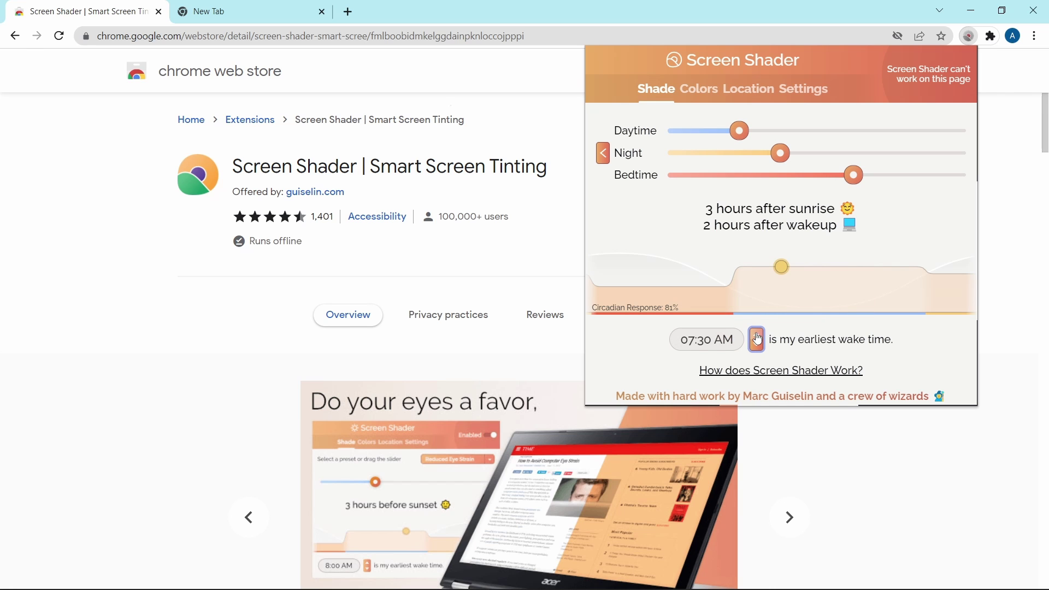
left_click_drag(854, 175, 913, 175)
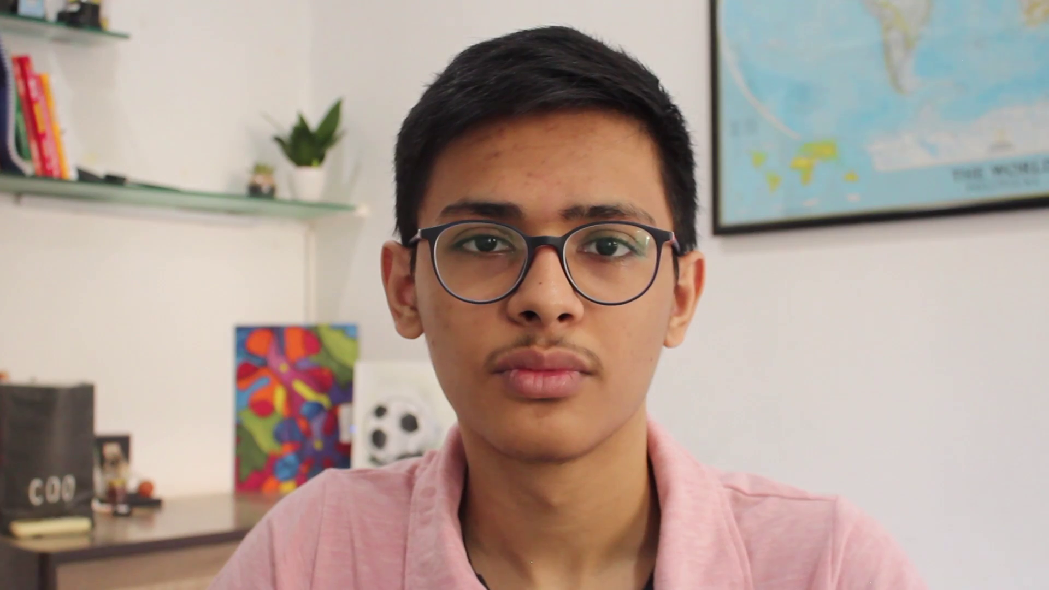